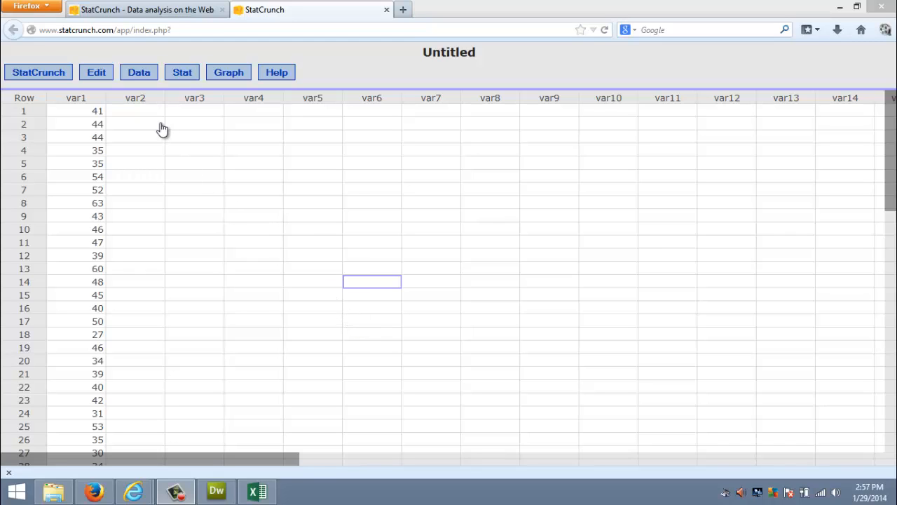
- Sort the var1 column in ascending order into a new column and look through the sorted values down to the last row
click(141, 79)
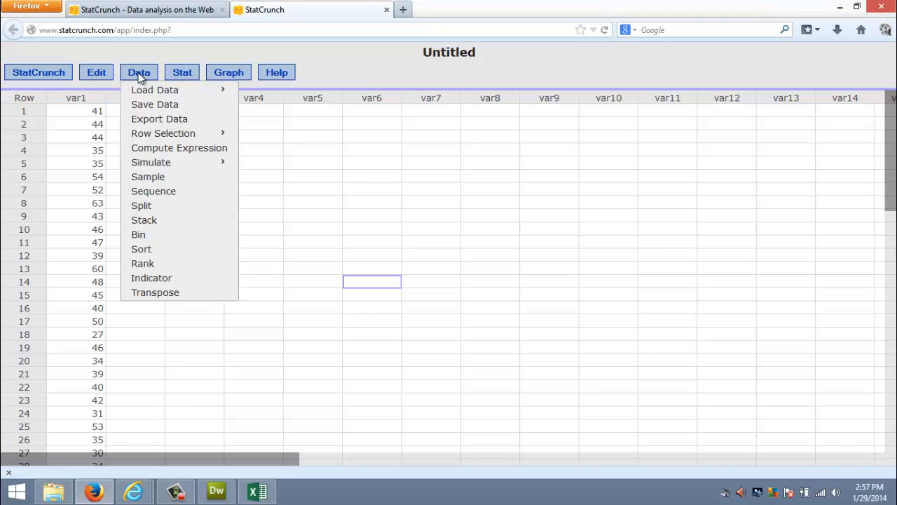
click(142, 249)
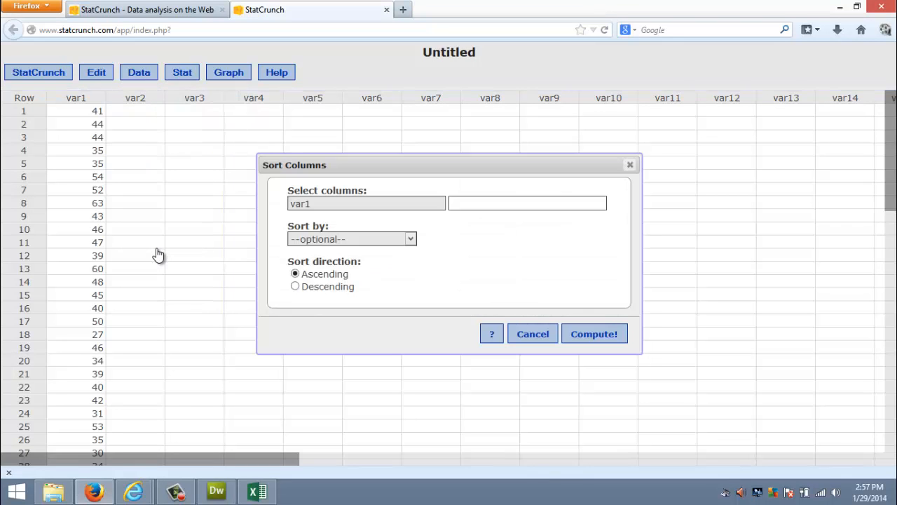
click(317, 205)
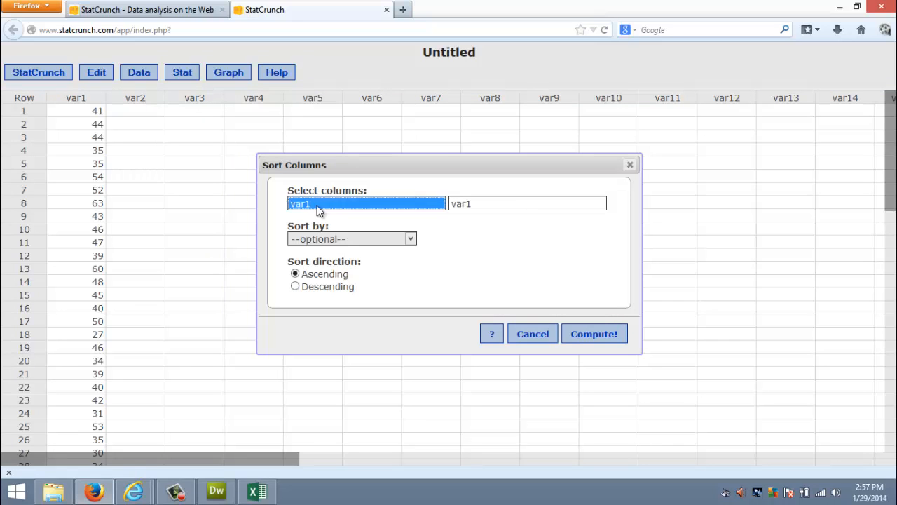
click(589, 335)
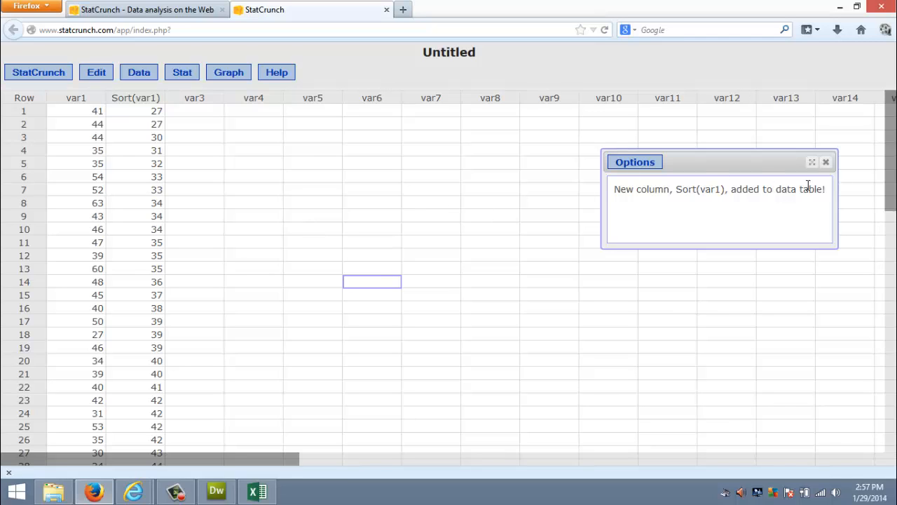
click(825, 163)
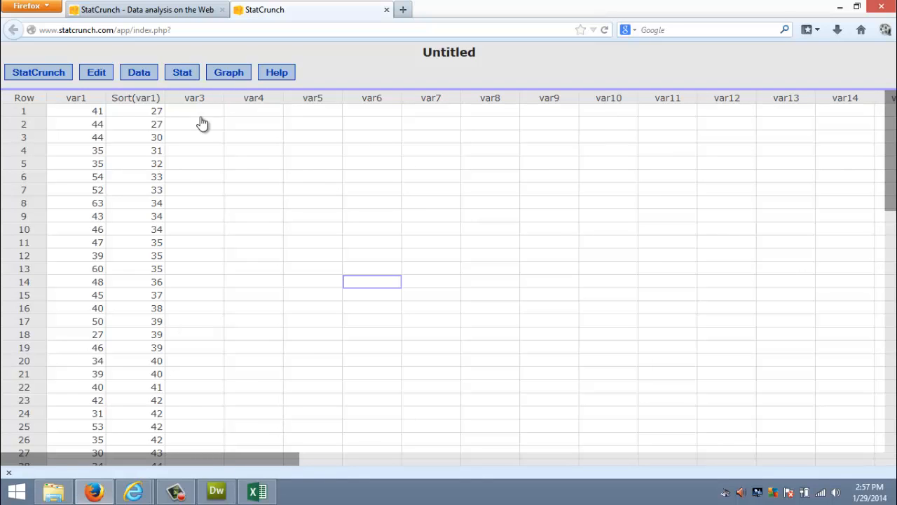
drag(890, 200, 889, 344)
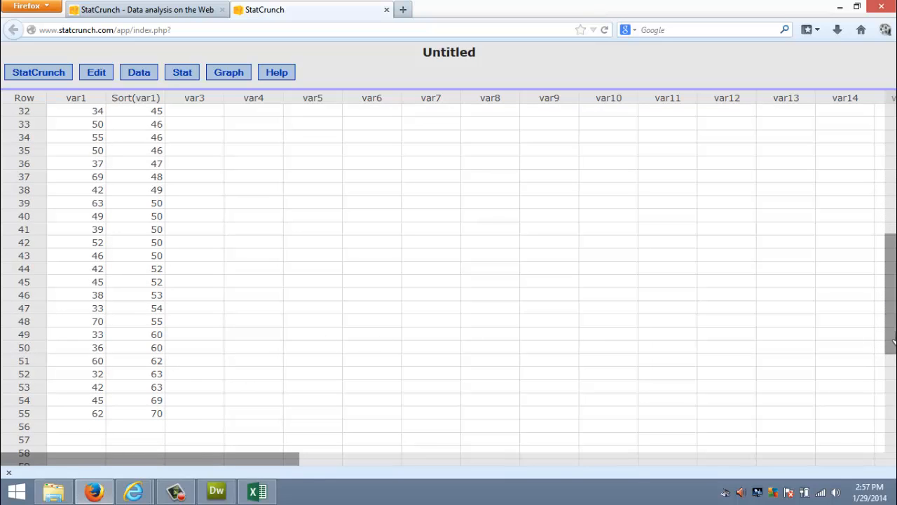
drag(890, 333, 892, 200)
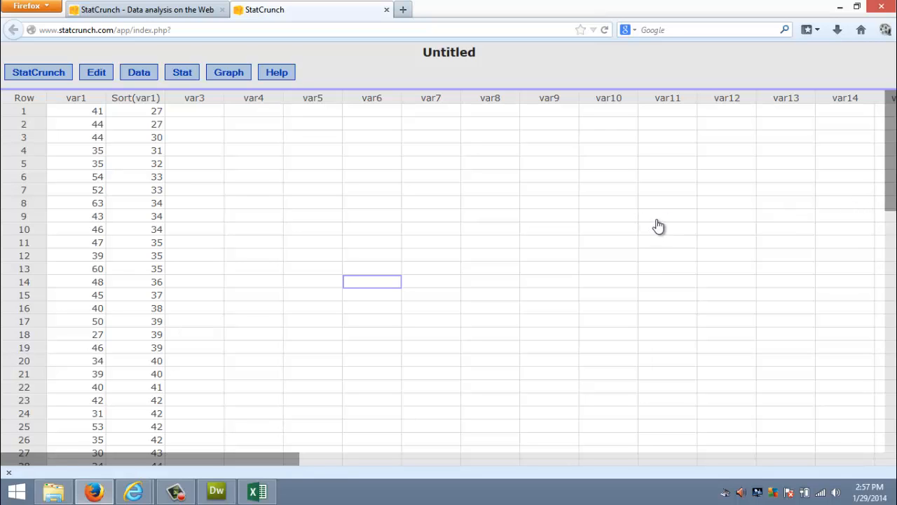
- Compute the column summary statistics for var1 with the default set of statistics
click(183, 73)
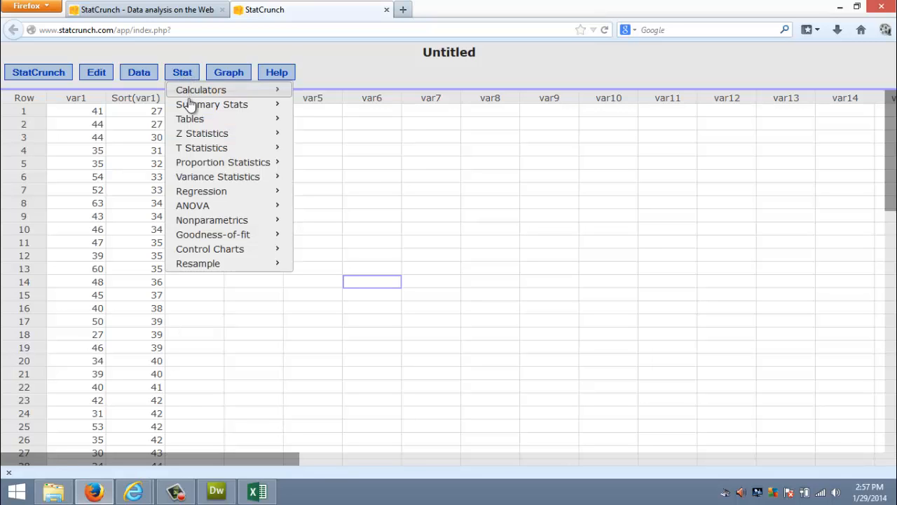
mouse_move(190, 106)
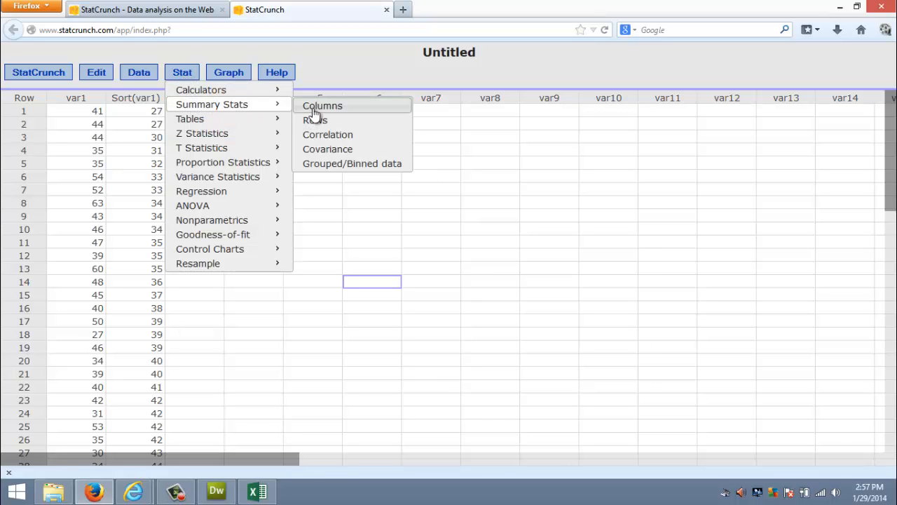
click(315, 112)
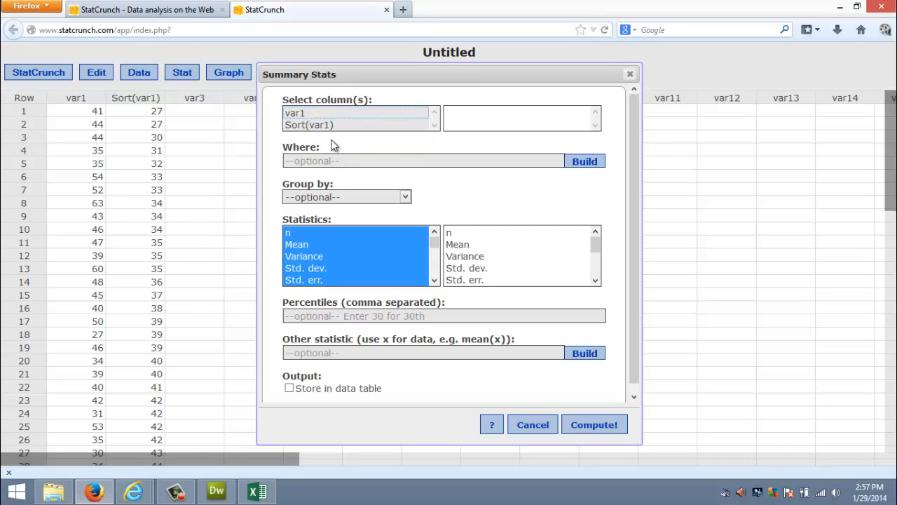
click(301, 115)
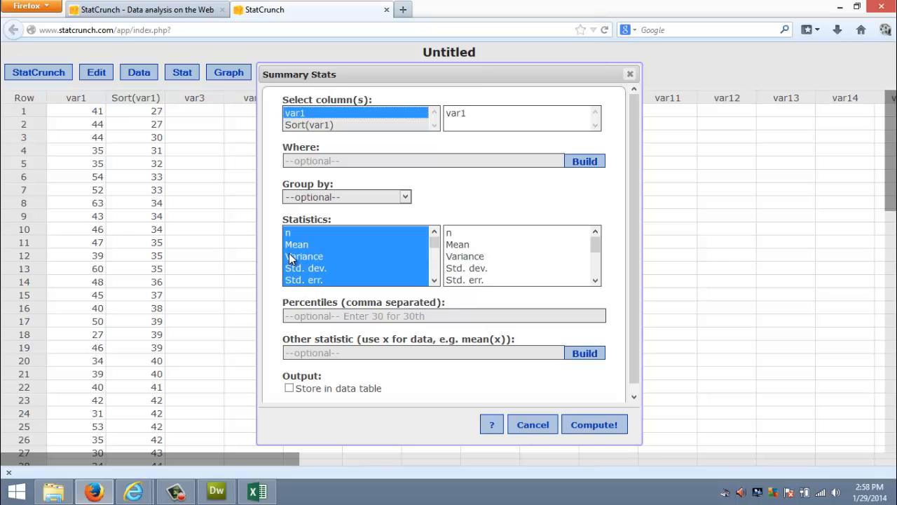
click(599, 427)
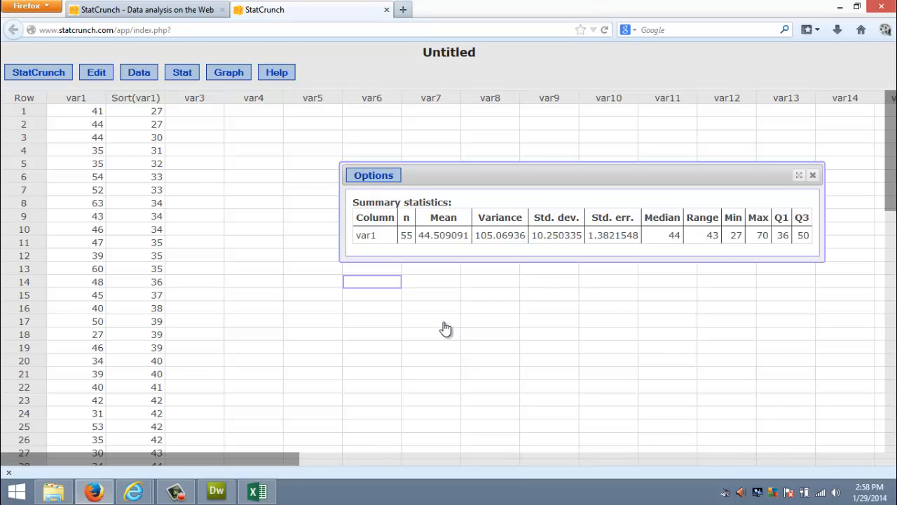
- Set up a frequency histogram of var1 with bins starting at 27 and a bin width of 7
click(229, 74)
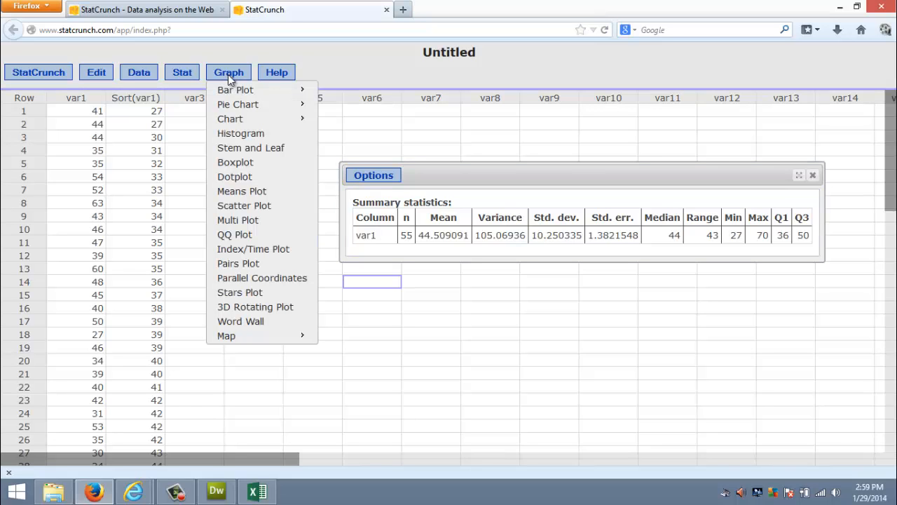
click(241, 135)
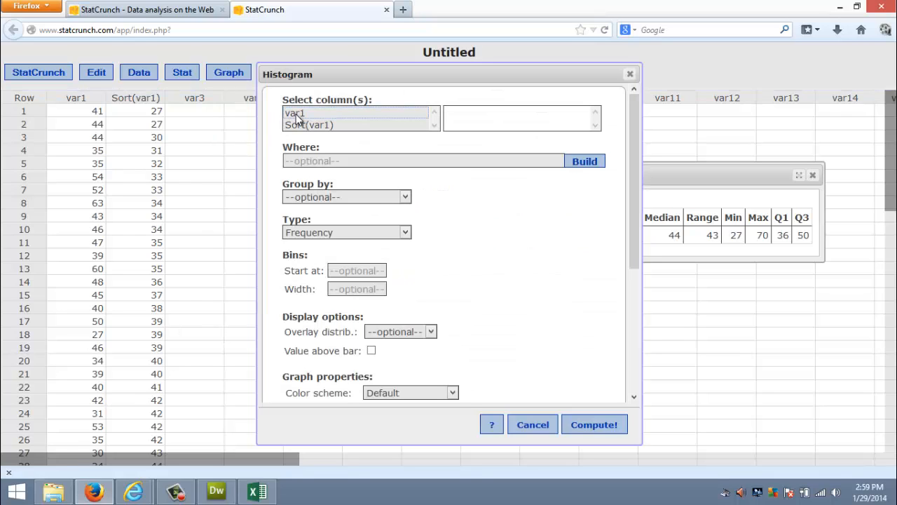
click(297, 116)
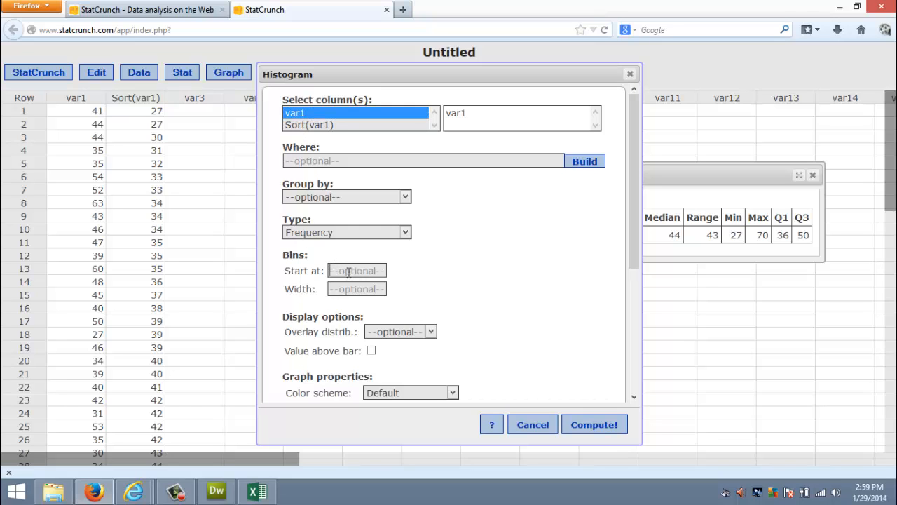
drag(475, 74, 362, 75)
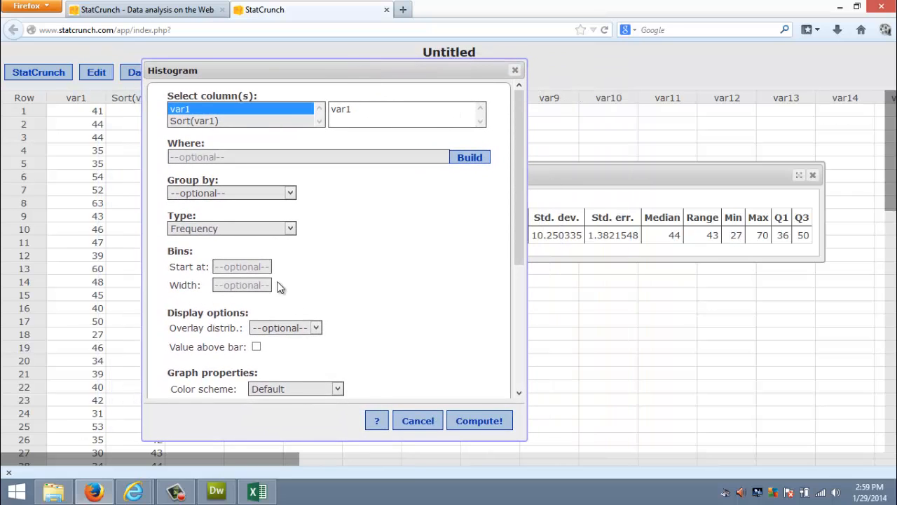
click(237, 267)
text(27)
text(7)
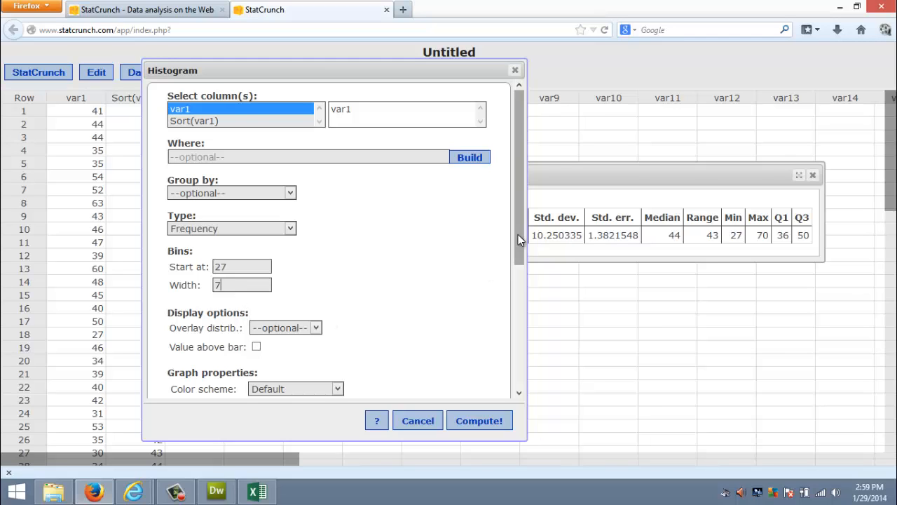
- Turn on vertical lines for the histogram and compute it
drag(518, 235, 514, 332)
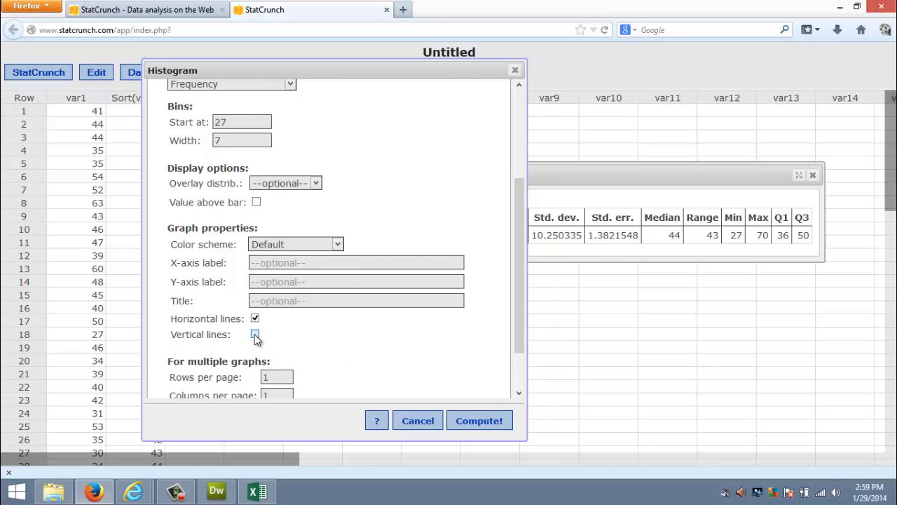
drag(521, 291, 514, 333)
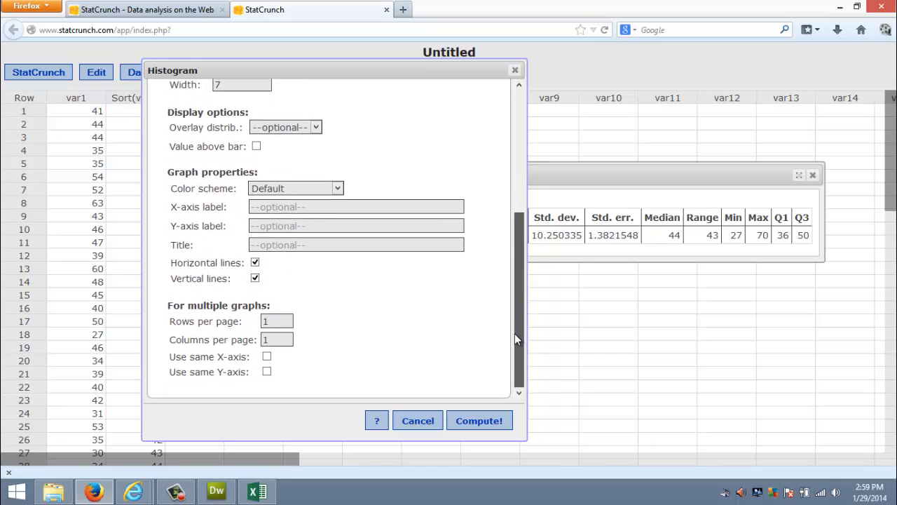
click(480, 421)
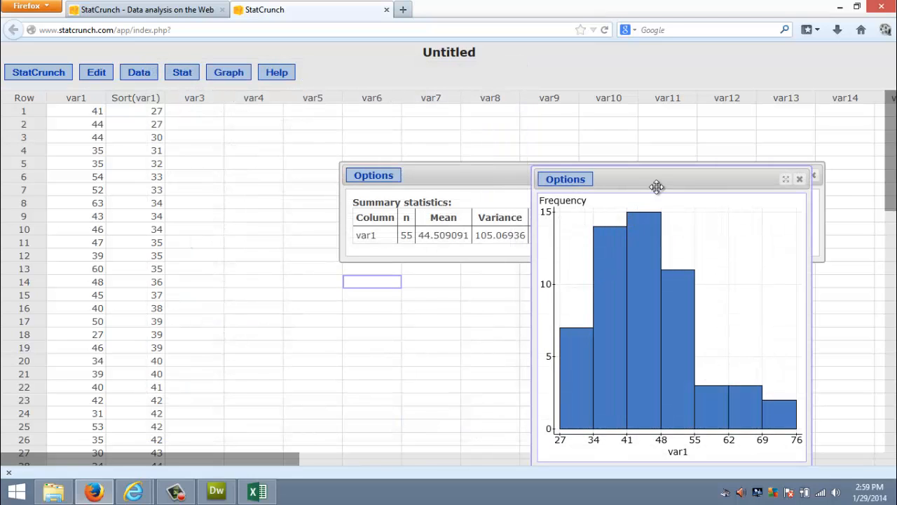
- Arrange the histogram and the summary statistics so both can be read, and close the histogram after viewing it
drag(657, 184, 211, 125)
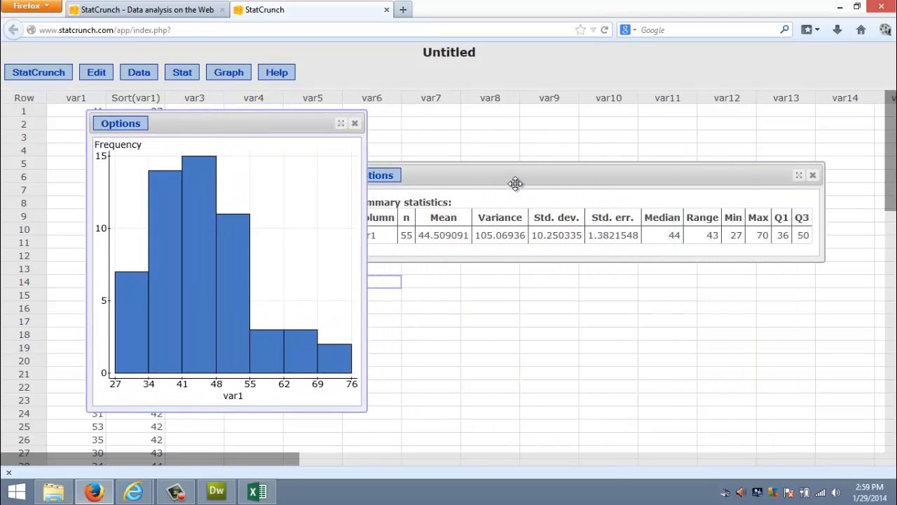
drag(517, 182, 560, 155)
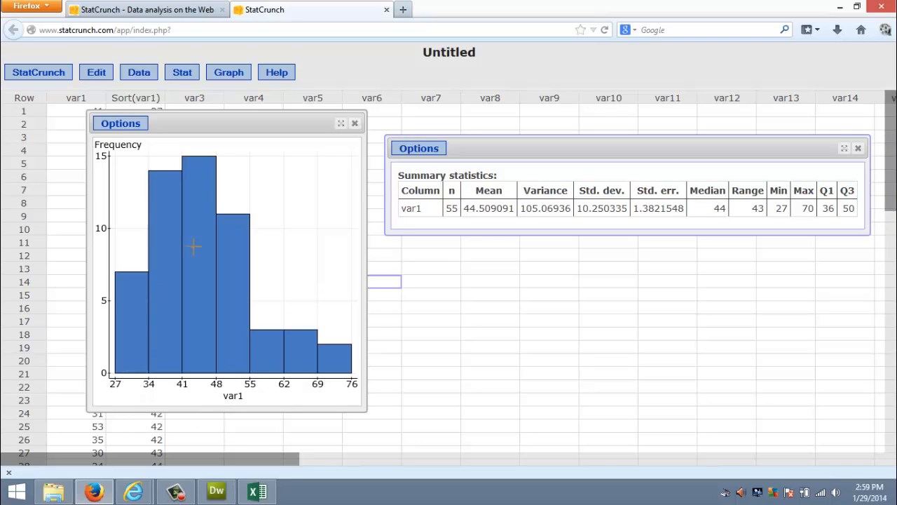
drag(221, 124, 352, 118)
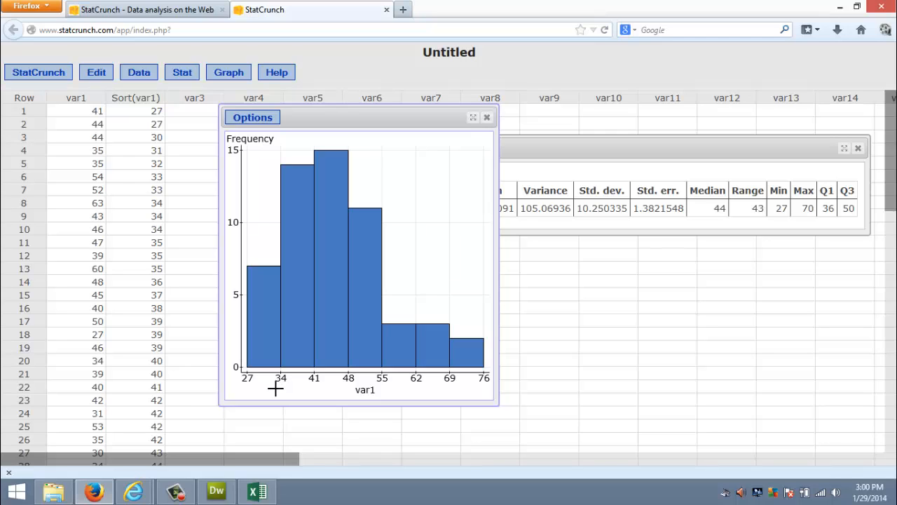
click(488, 120)
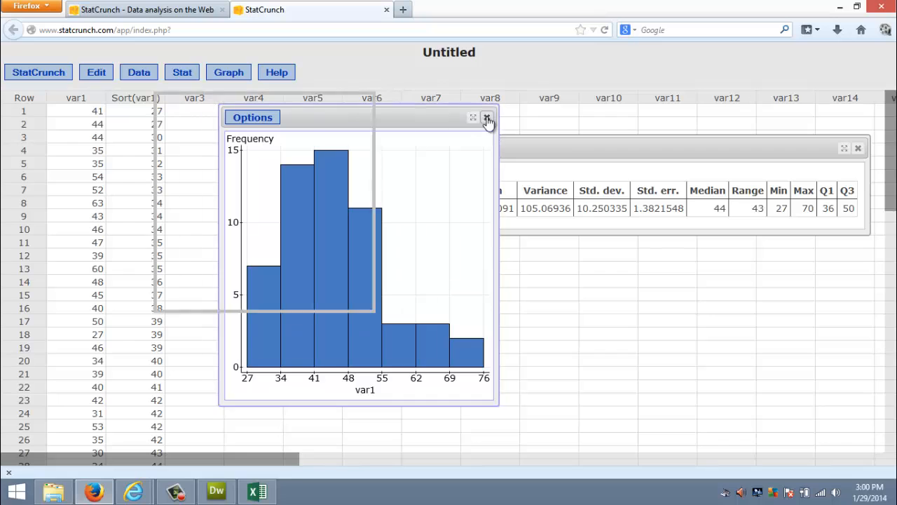
- Set up a new frequency histogram of var1 with bins starting at 26.5 and a bin width of 7
click(226, 74)
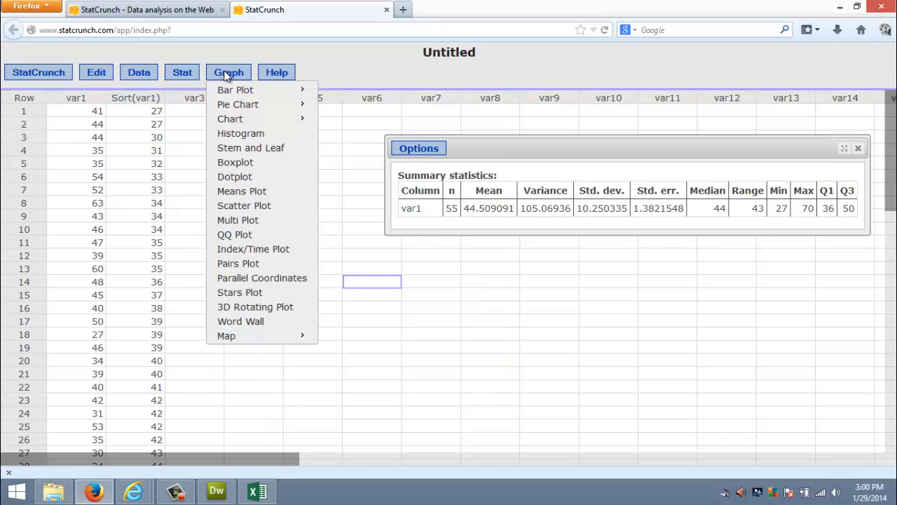
mouse_move(226, 93)
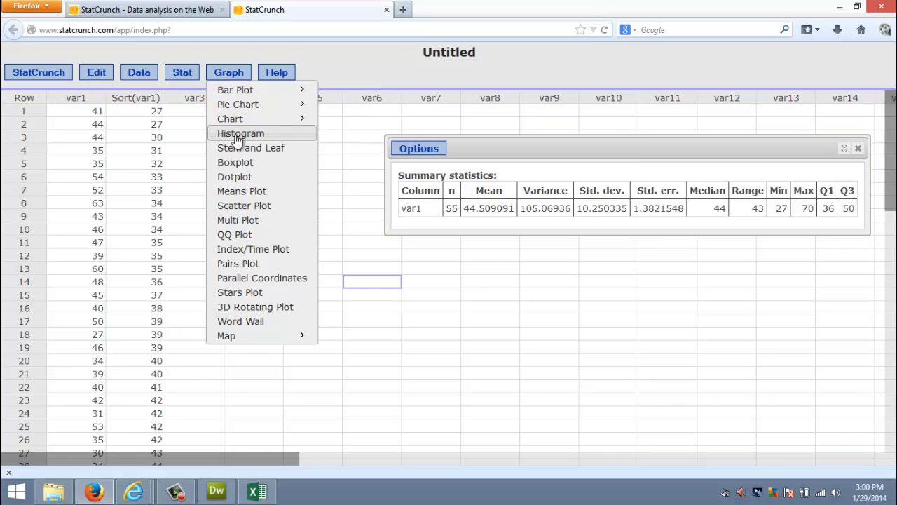
click(239, 133)
click(300, 115)
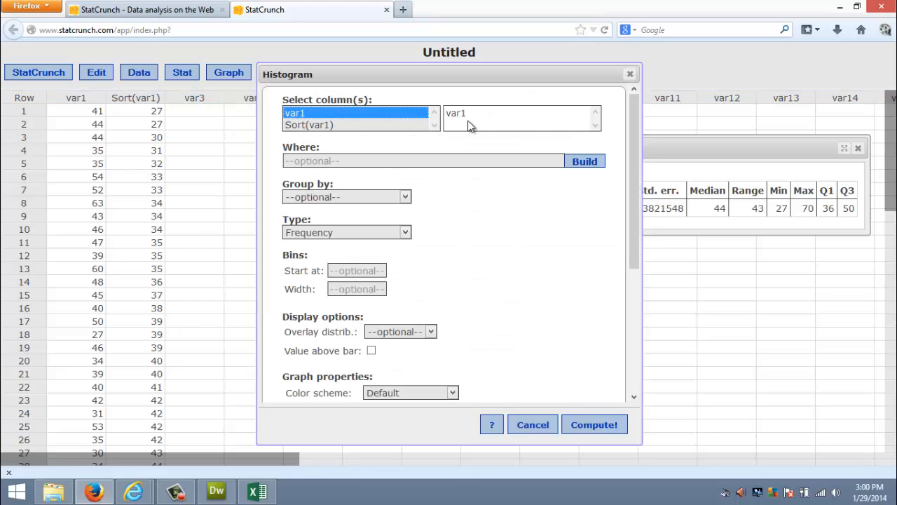
click(377, 272)
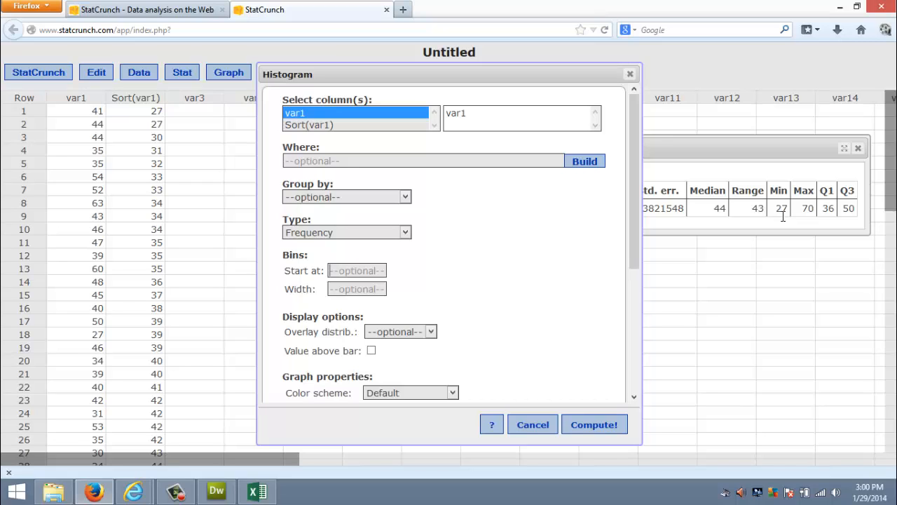
text(2)
text(6.5)
text(7)
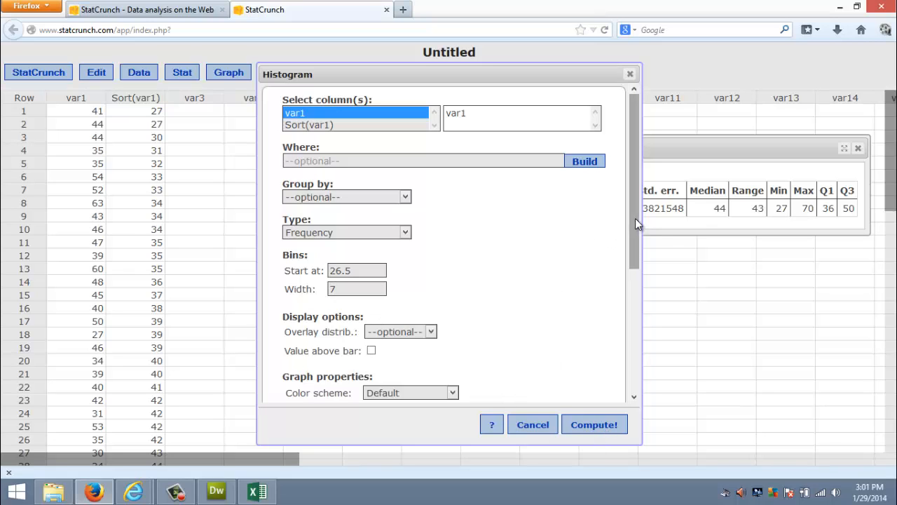
- Enable vertical lines, compute the histogram and move it clear of most of the summary statistics
drag(635, 218, 632, 338)
click(369, 309)
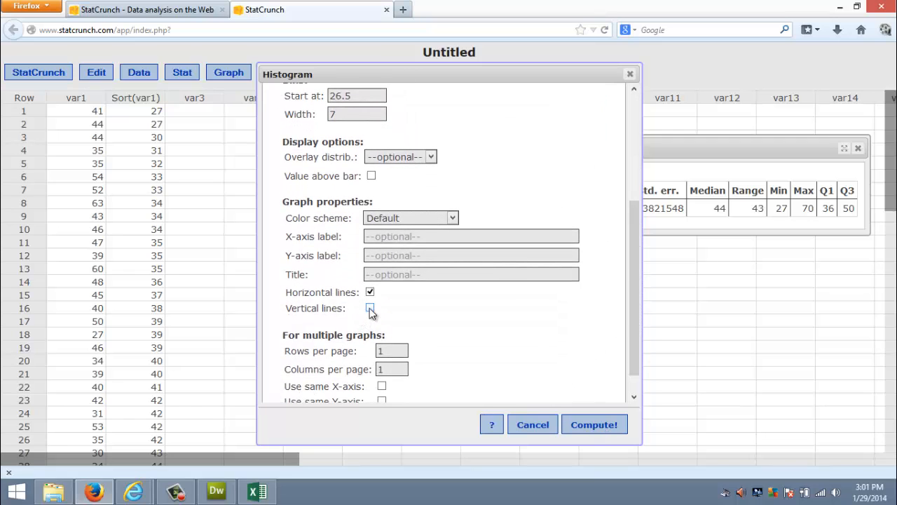
click(598, 422)
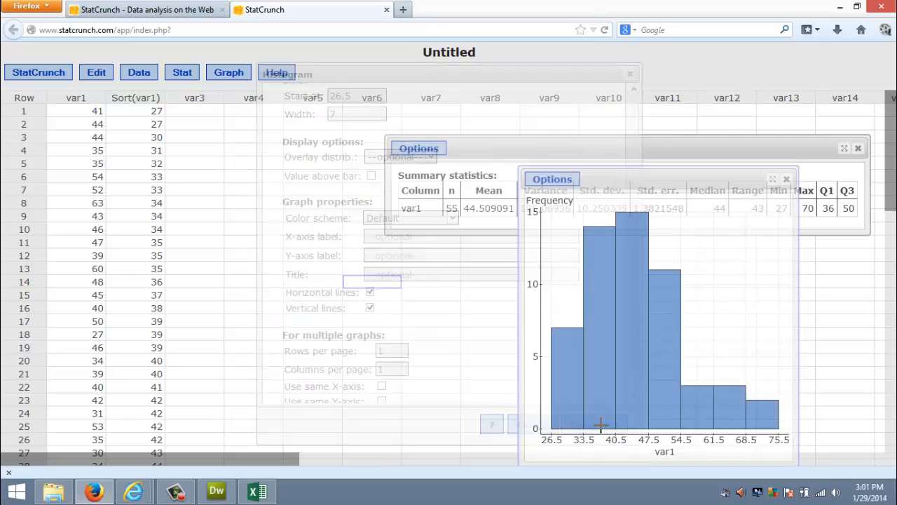
drag(656, 181, 283, 118)
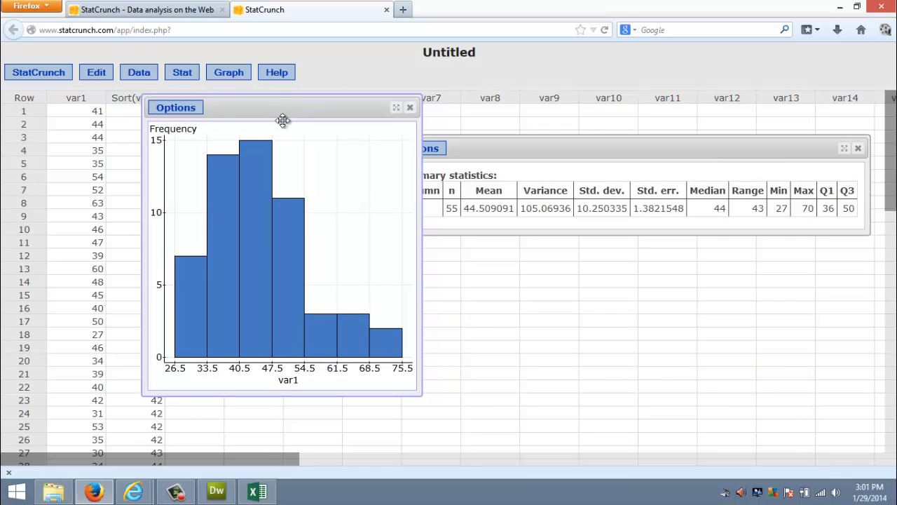